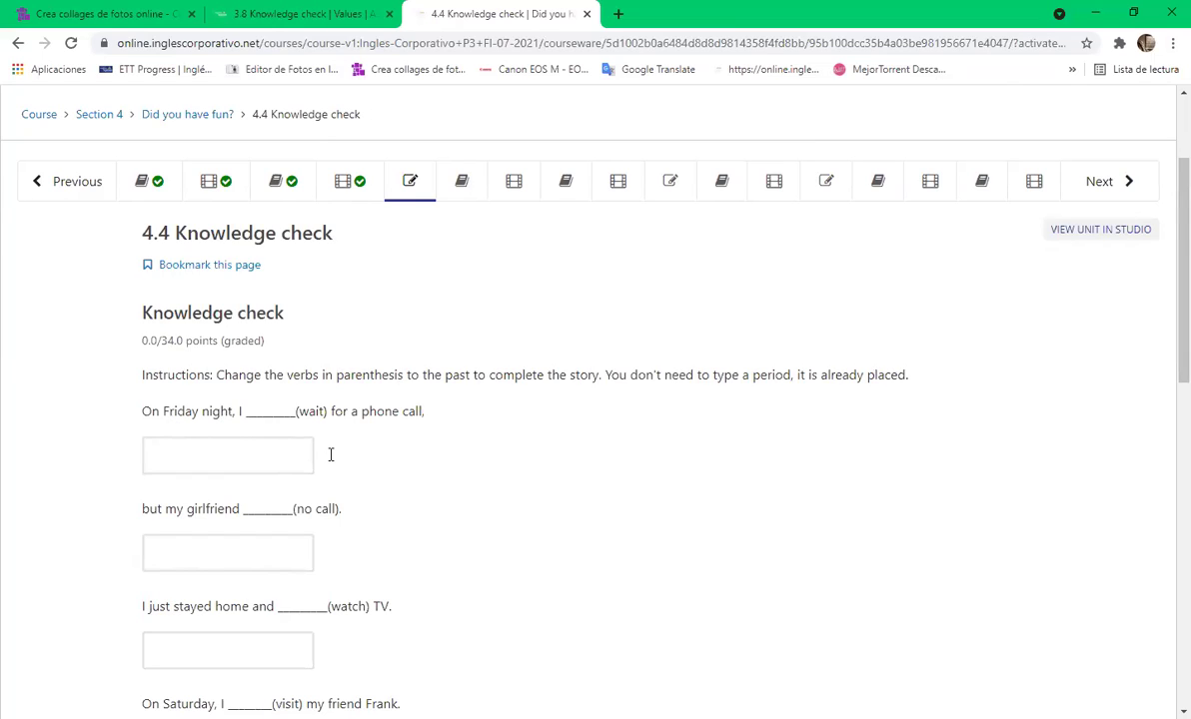
# Fill the phone-call sentence's blank with "waited"
pyautogui.click(286, 414)
pyautogui.write('wait')
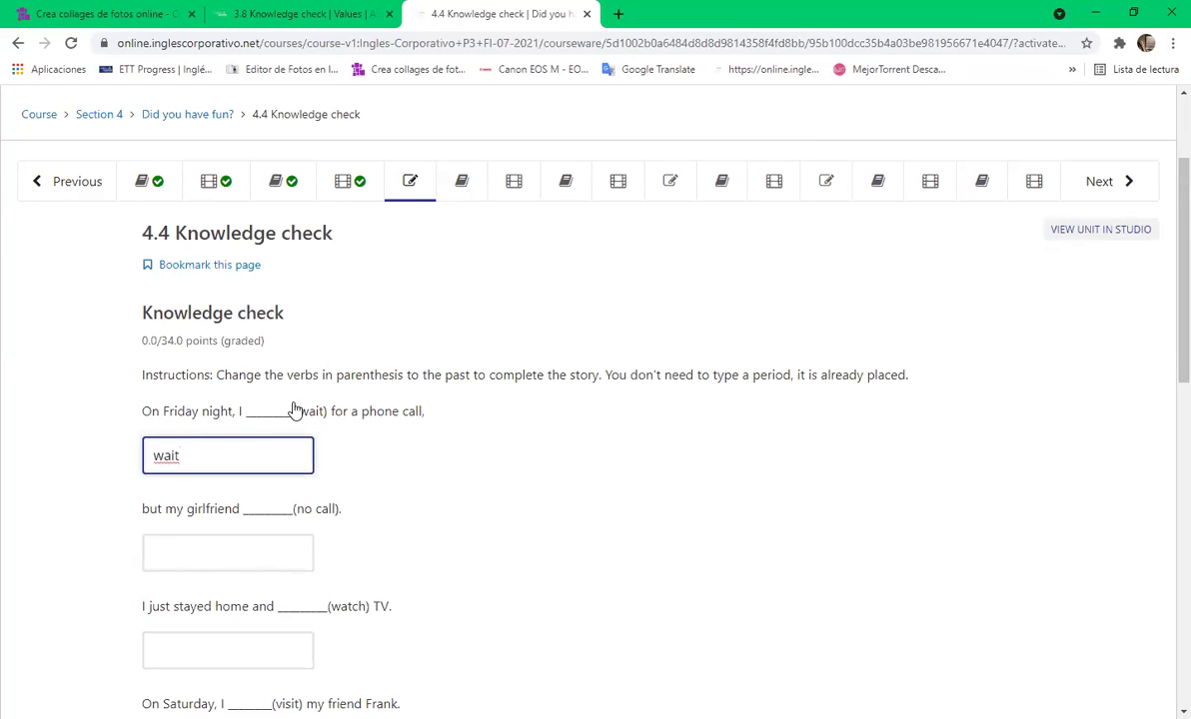
pyautogui.write('ed')
pyautogui.hotkey('ctrl', 'a')
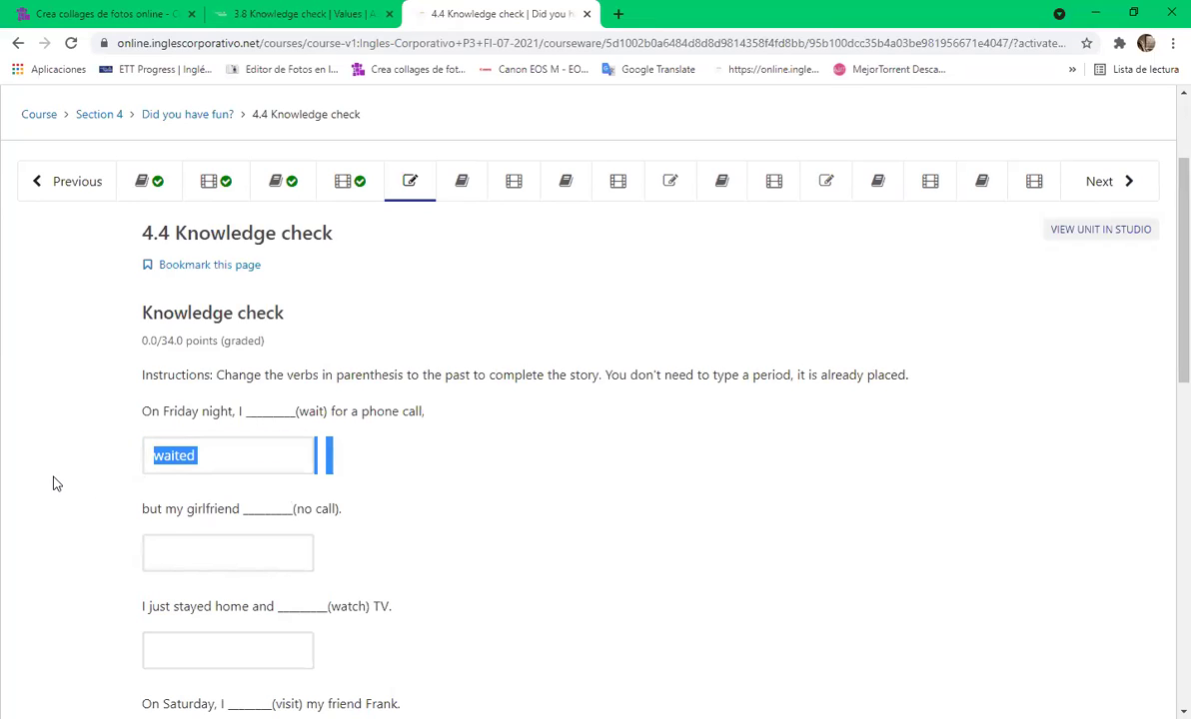
pyautogui.click(94, 497)
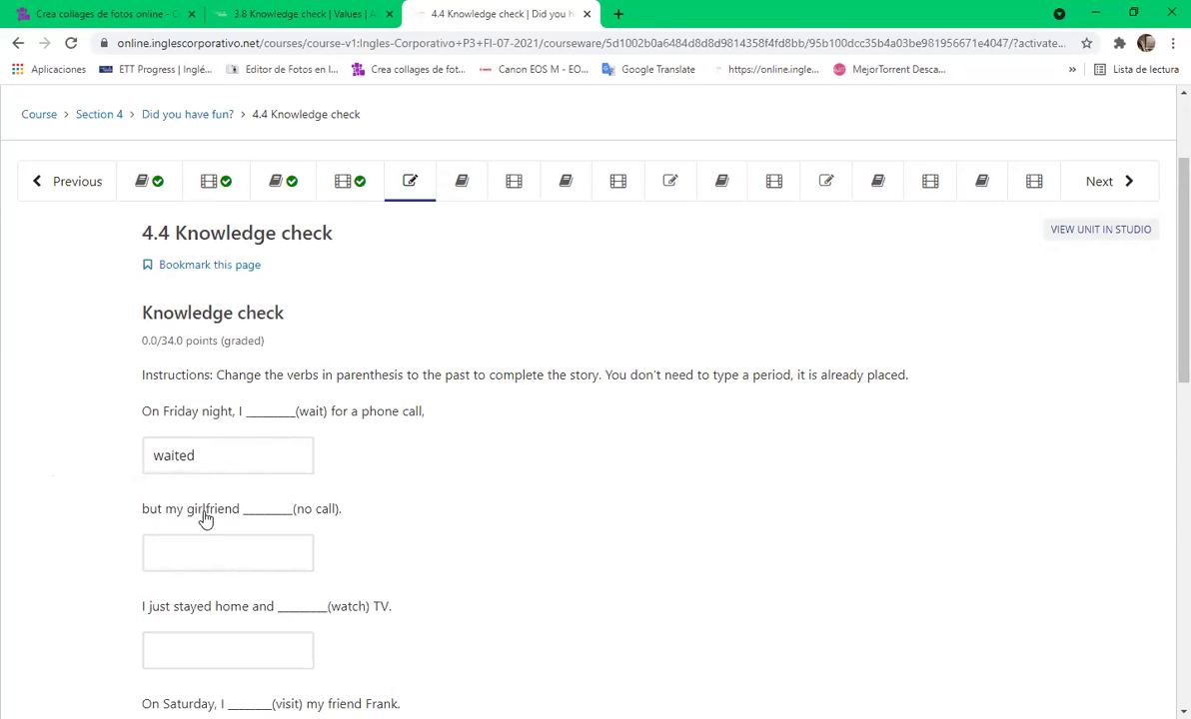
# Fill the girlfriend sentence's blank with the negative past form "didn't call"
pyautogui.click(233, 554)
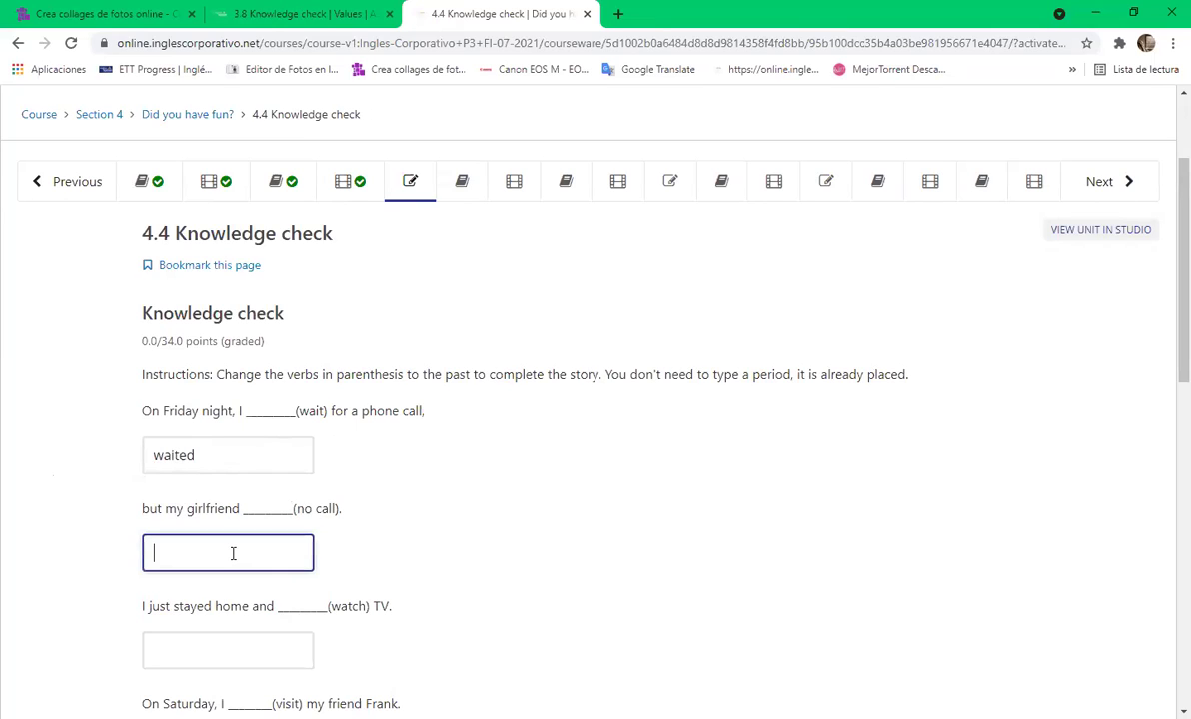
pyautogui.write("didn't call")
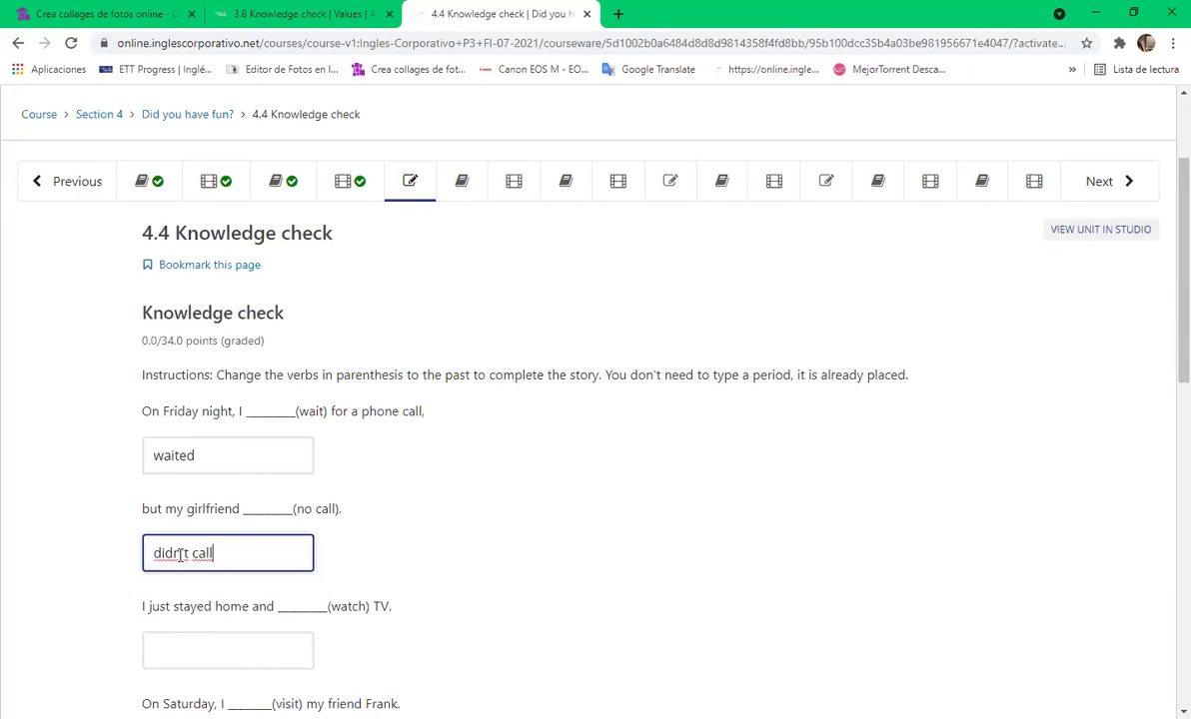
pyautogui.moveTo(171, 554); pyautogui.dragTo(110, 563)
pyautogui.click(156, 552)
# Fill the TV sentence's blank with "watched" and the Saturday sentence's blank with "visited"
pyautogui.scroll(-3, 338, 530)
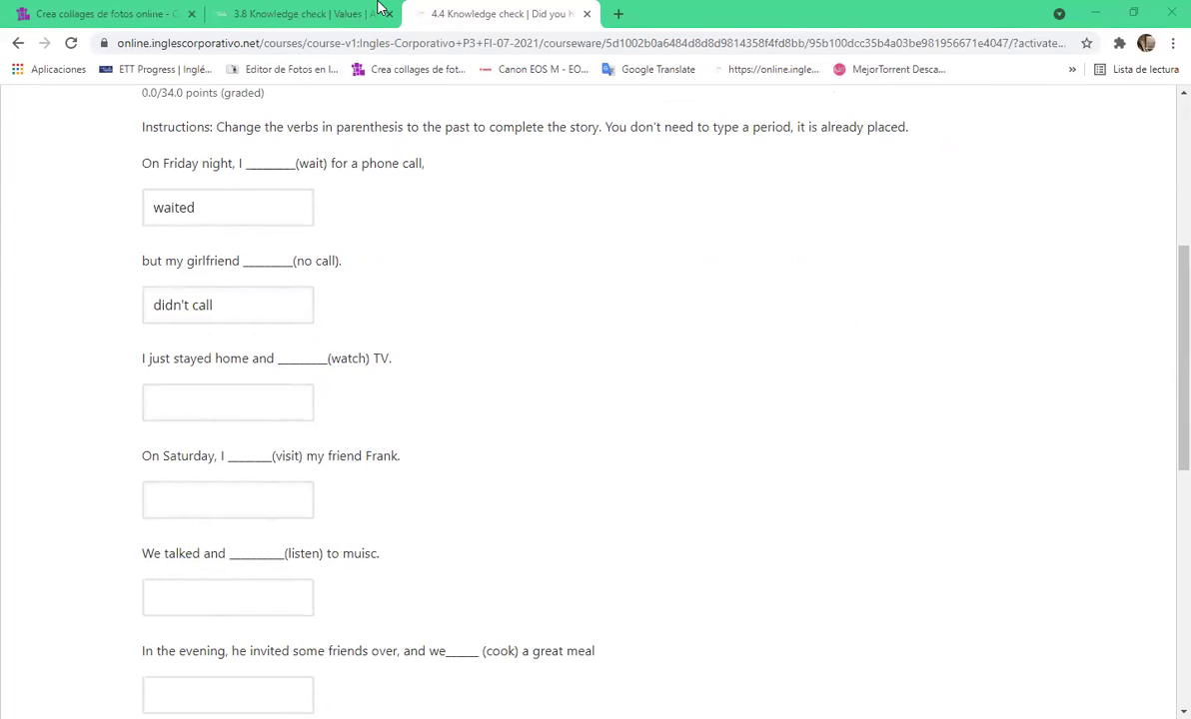
pyautogui.click(271, 411)
pyautogui.write('w')
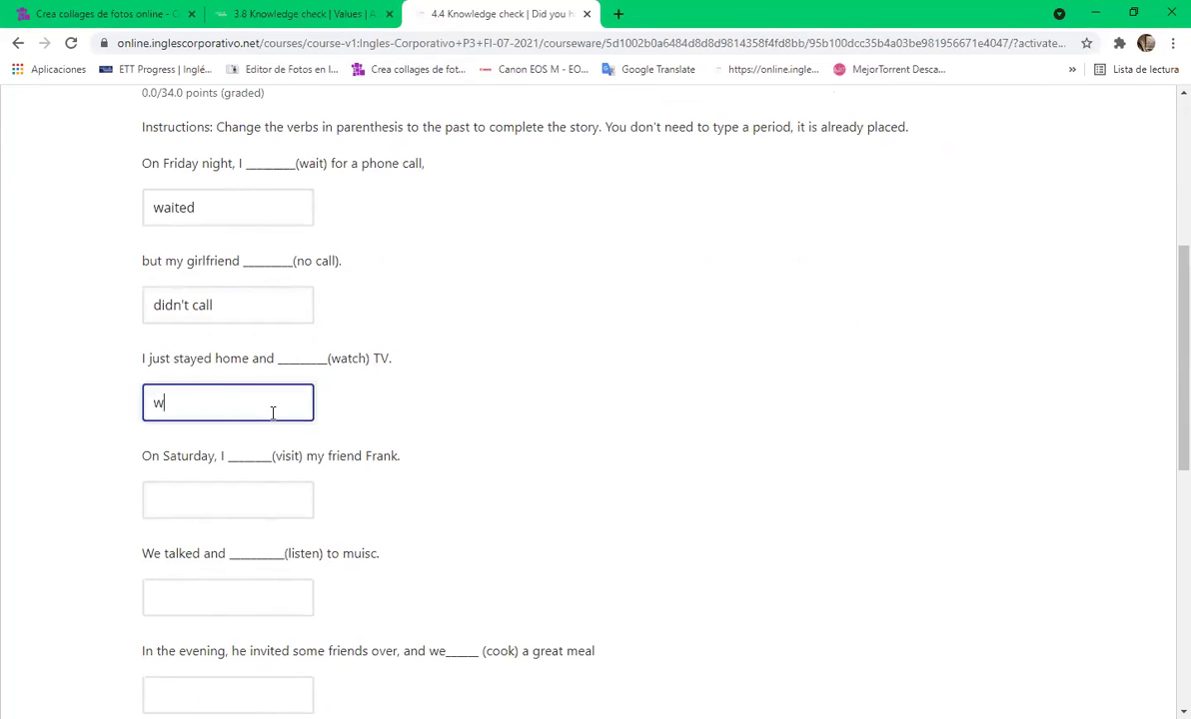
pyautogui.write('atched')
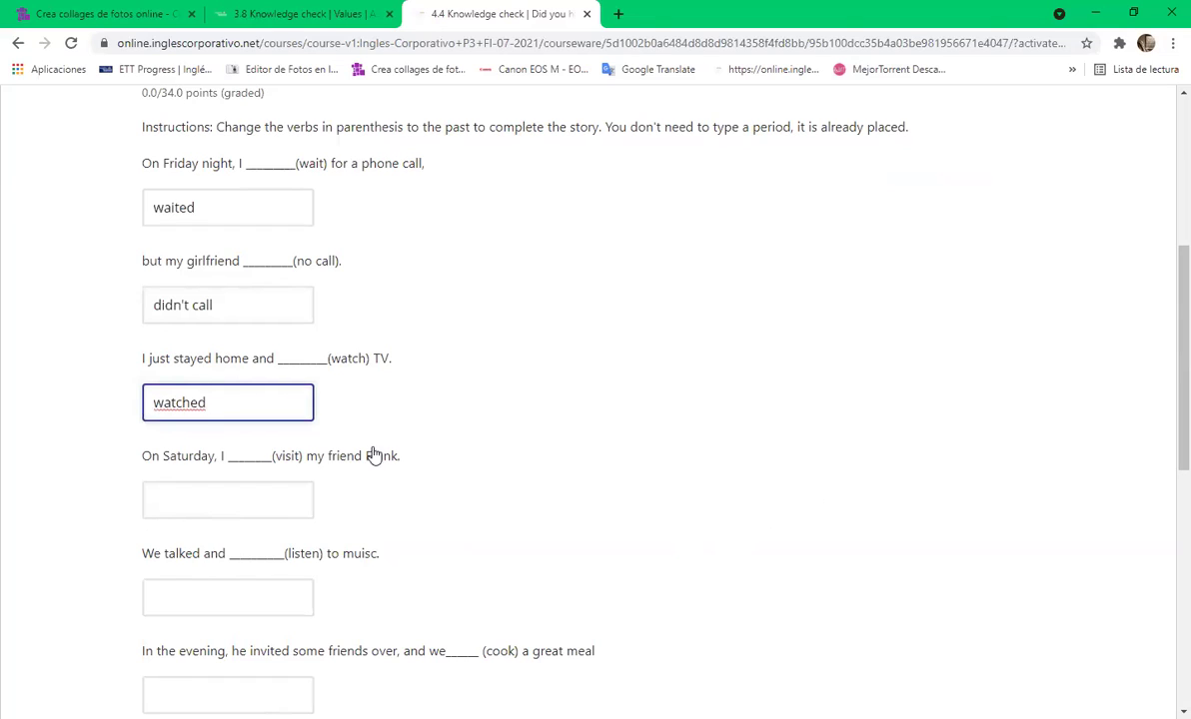
pyautogui.click(255, 459)
pyautogui.press('Tab')
pyautogui.write('v')
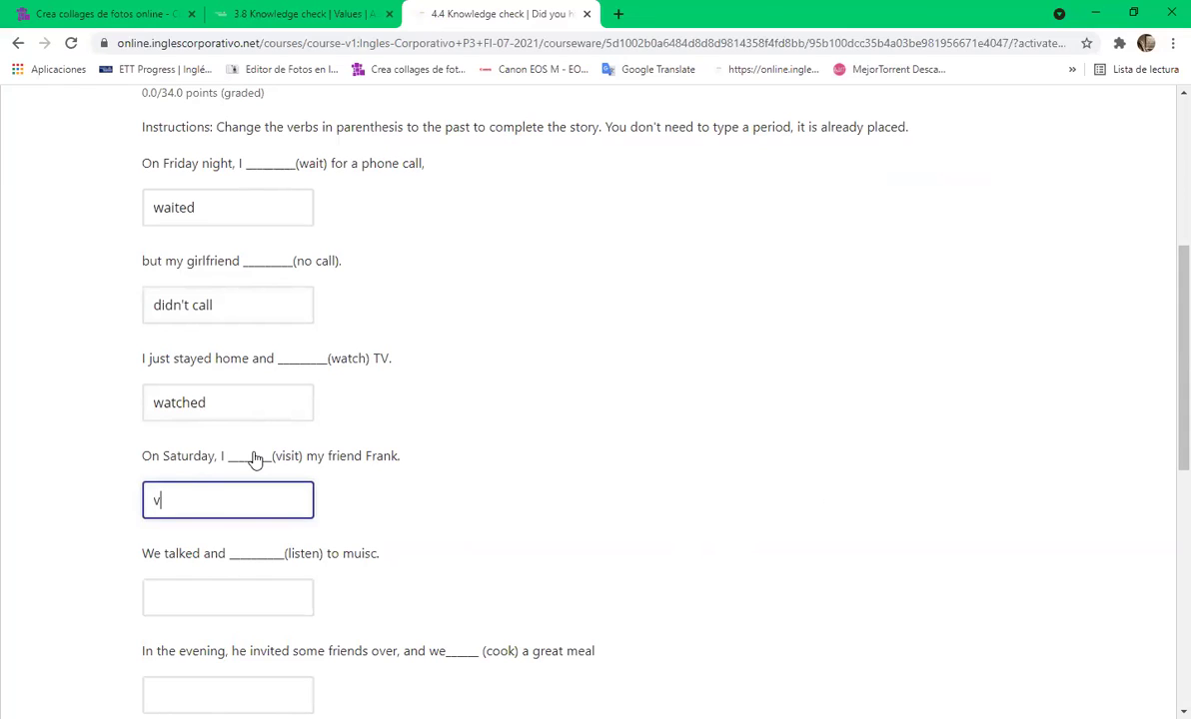
pyautogui.write('isited')
# Fill the music sentence's blank with "listened" and the great meal sentence's blank with "cooked"
pyautogui.scroll(-2, 216, 594)
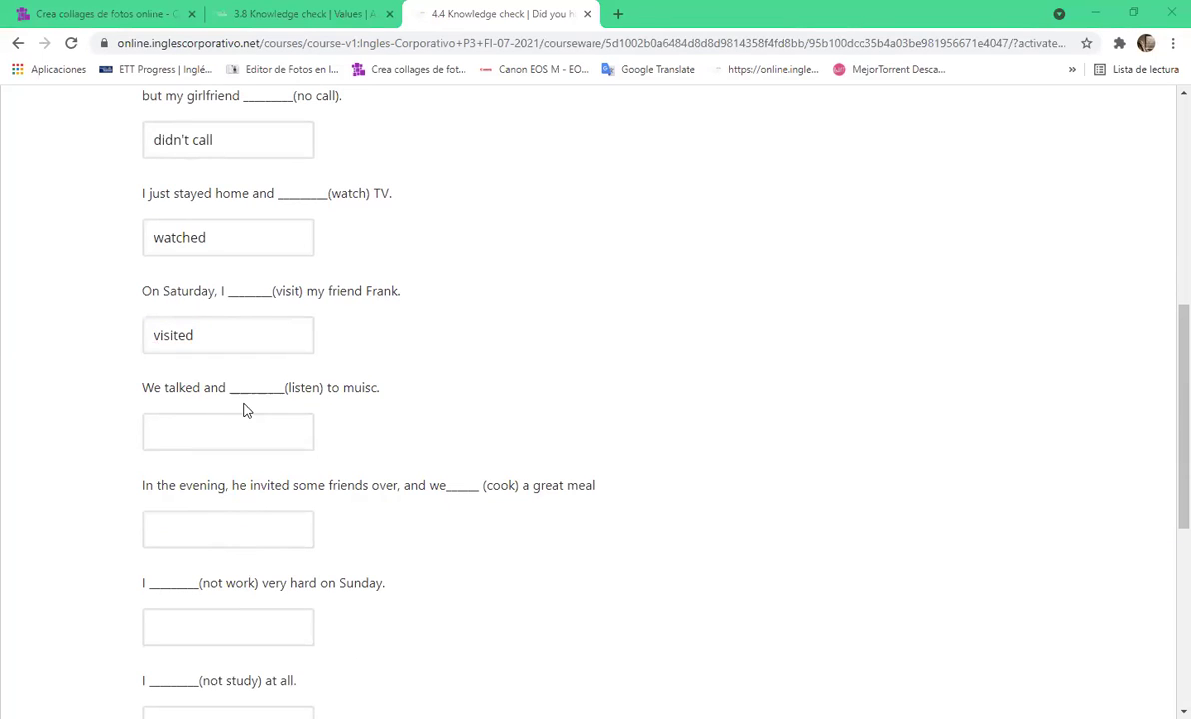
pyautogui.click(240, 435)
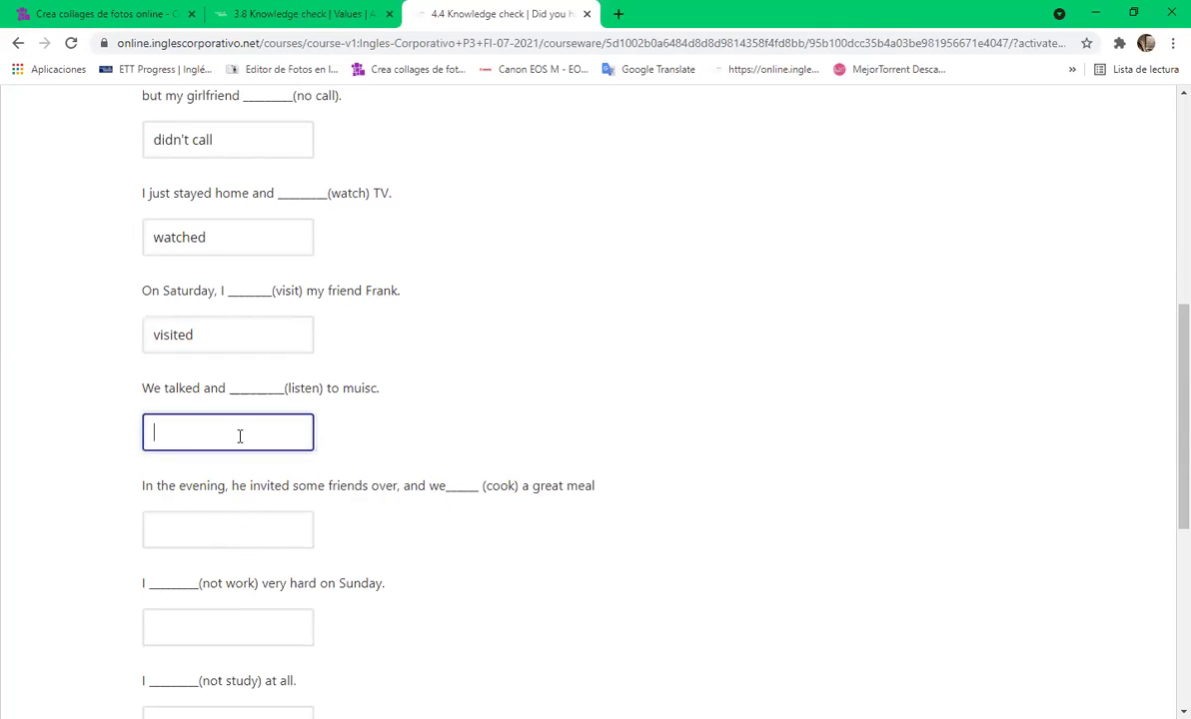
pyautogui.write('listened')
pyautogui.click(33, 419)
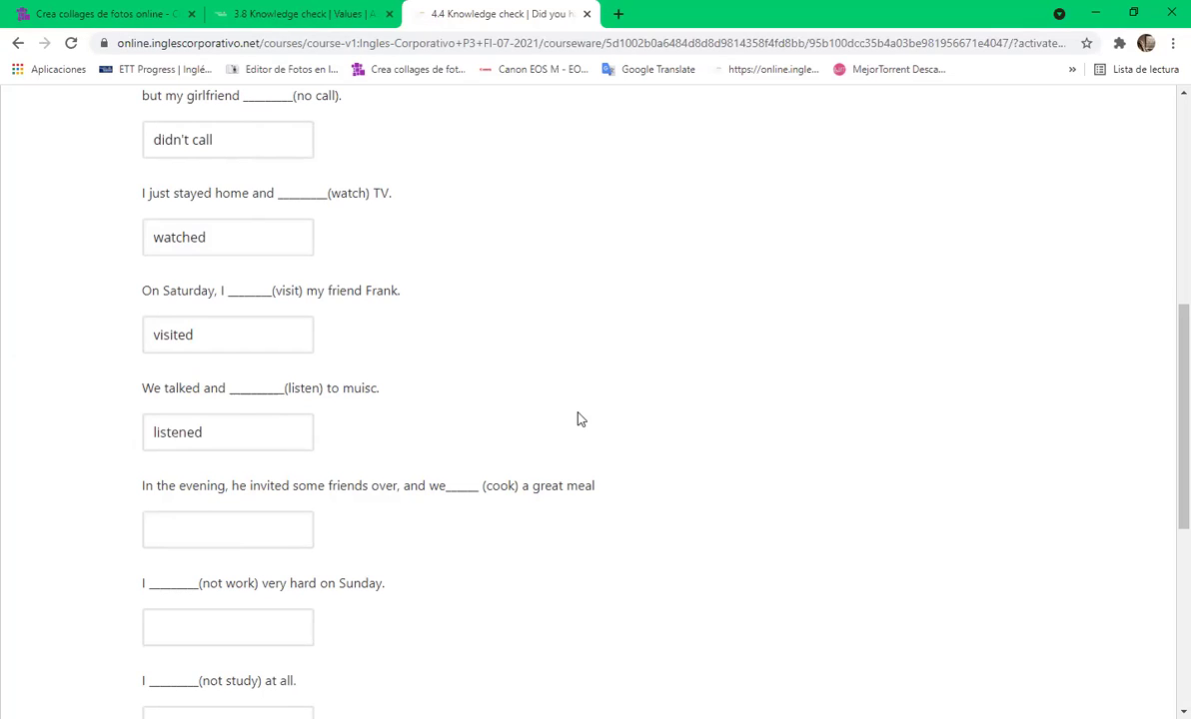
pyautogui.click(280, 530)
pyautogui.write('c')
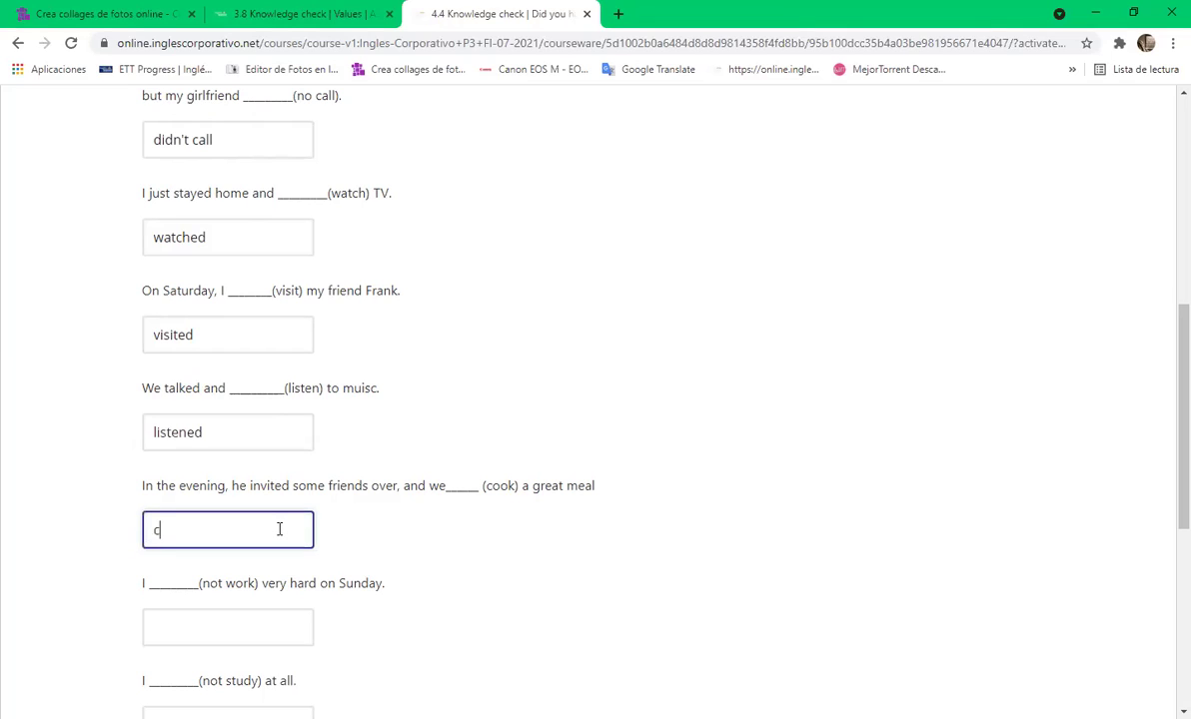
pyautogui.write('ooked')
pyautogui.click(683, 582)
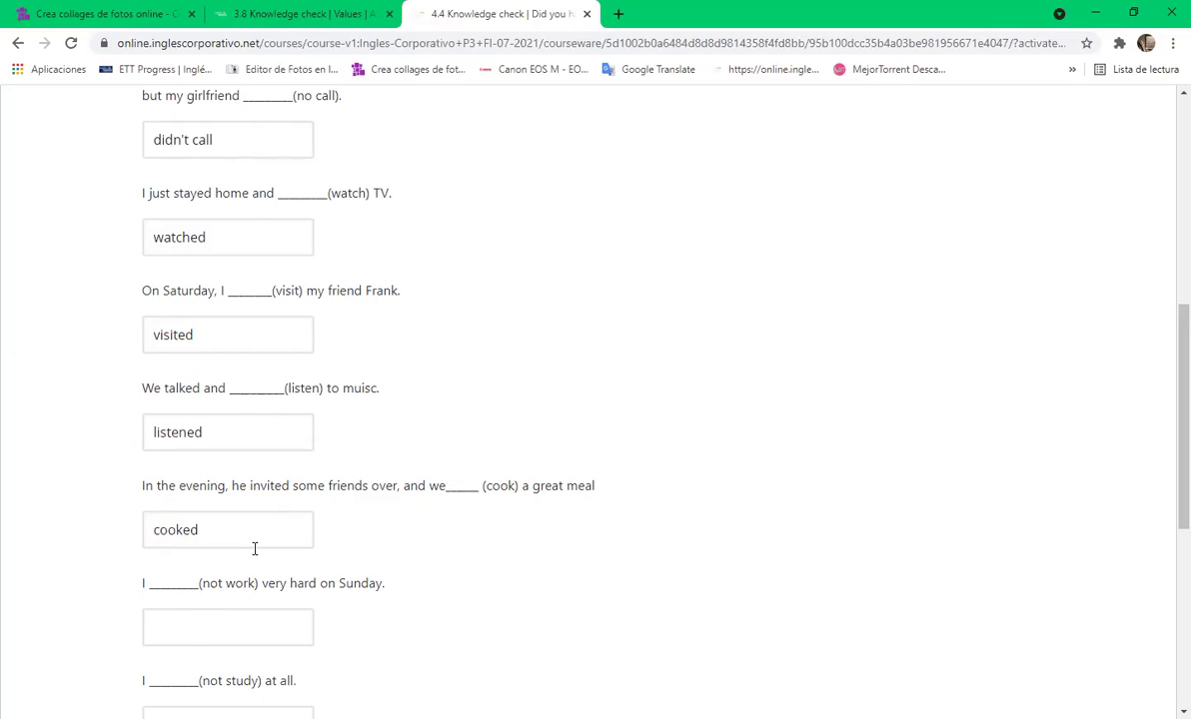
# Fill the Sunday work sentence's blank with "didn't work" and the study sentence's blank with "didn't"
pyautogui.scroll(-3, 266, 534)
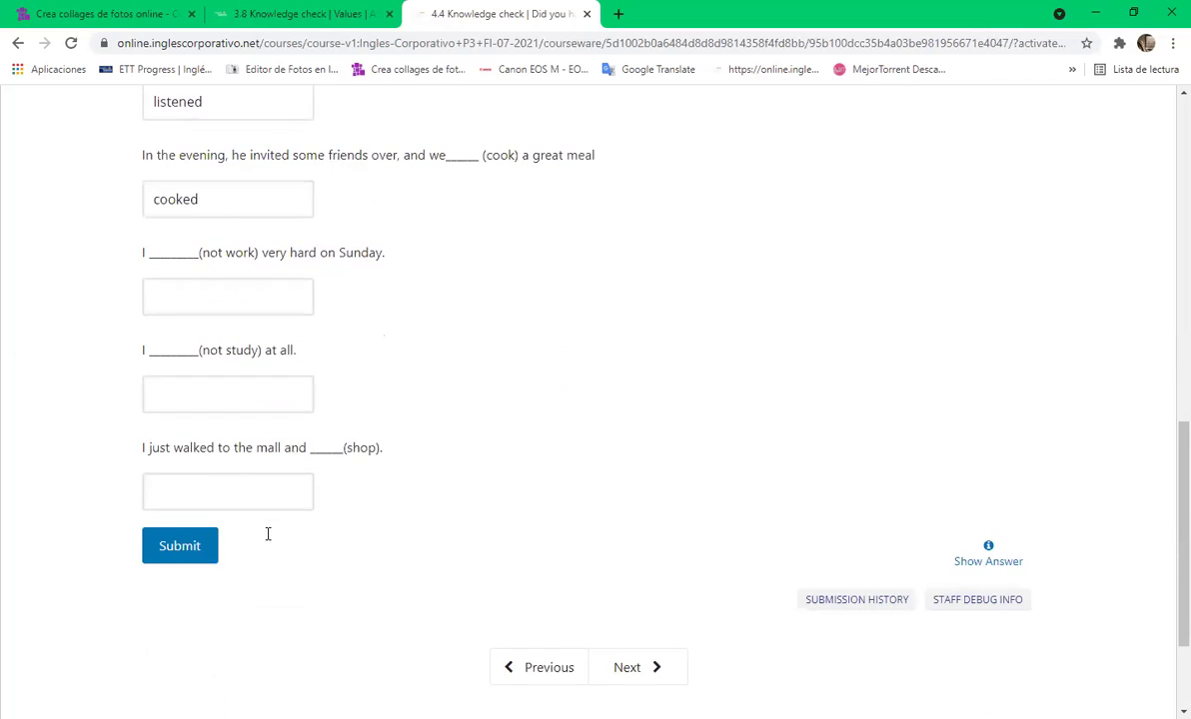
pyautogui.scroll(1, 265, 539)
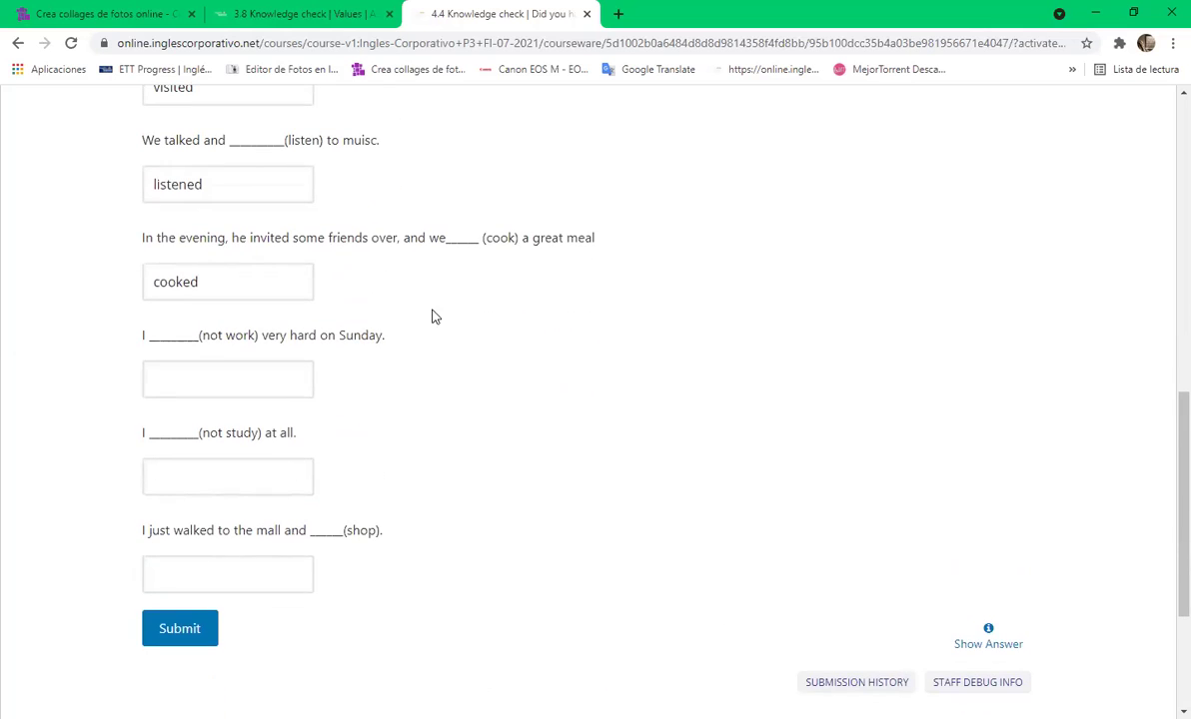
pyautogui.click(184, 385)
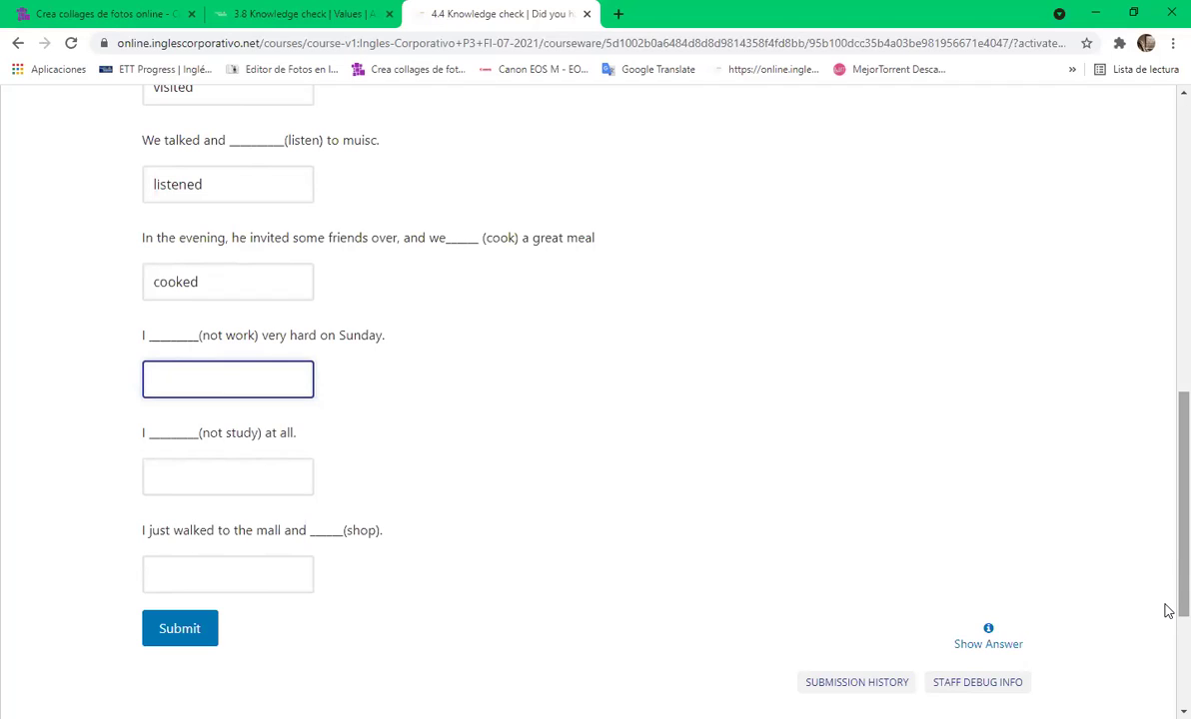
pyautogui.write("didn't work")
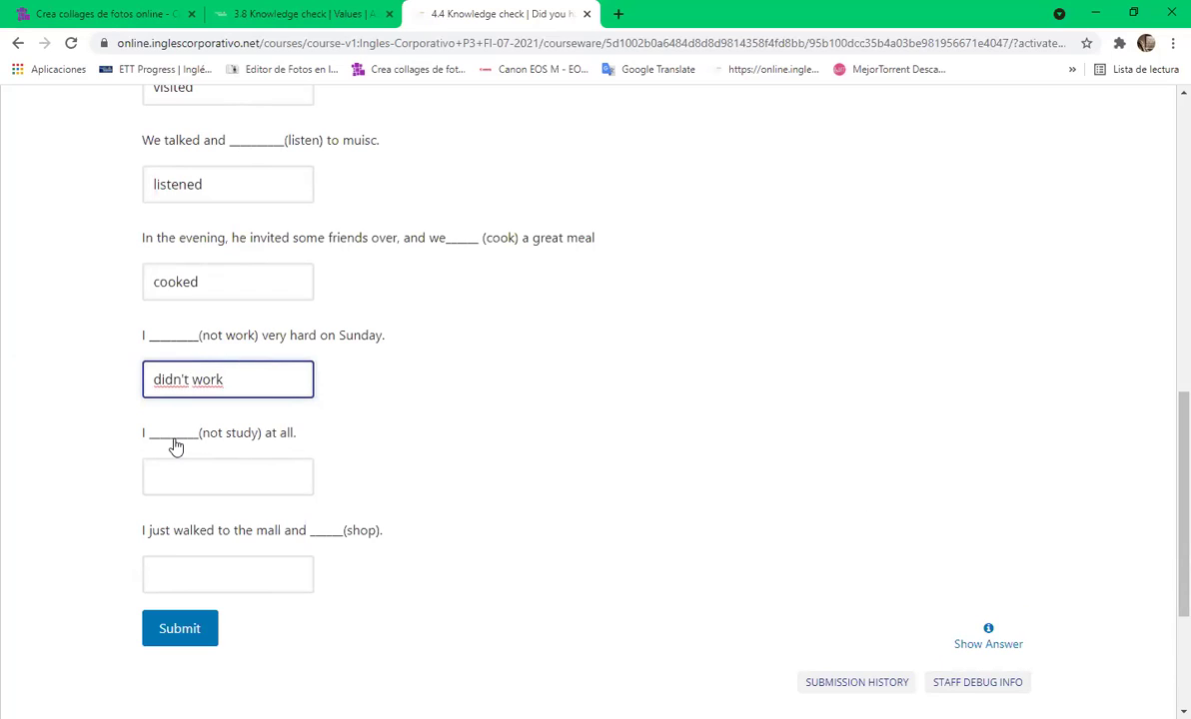
pyautogui.click(184, 475)
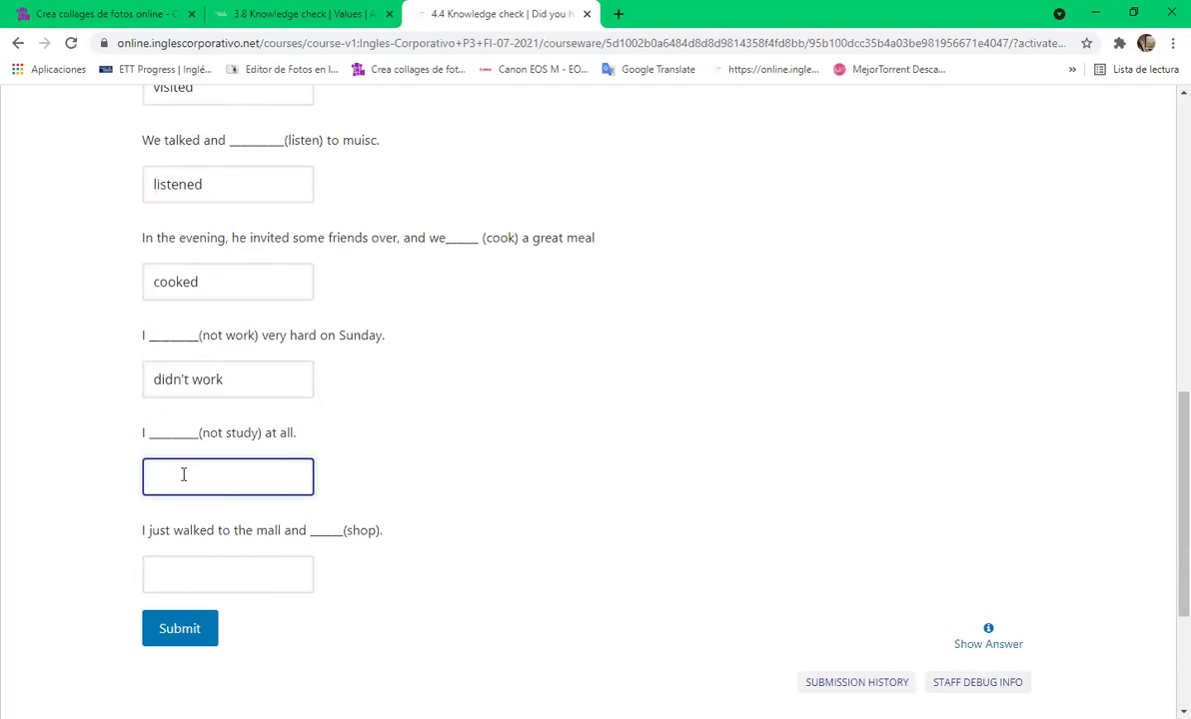
pyautogui.write("didn't")
pyautogui.click(394, 583)
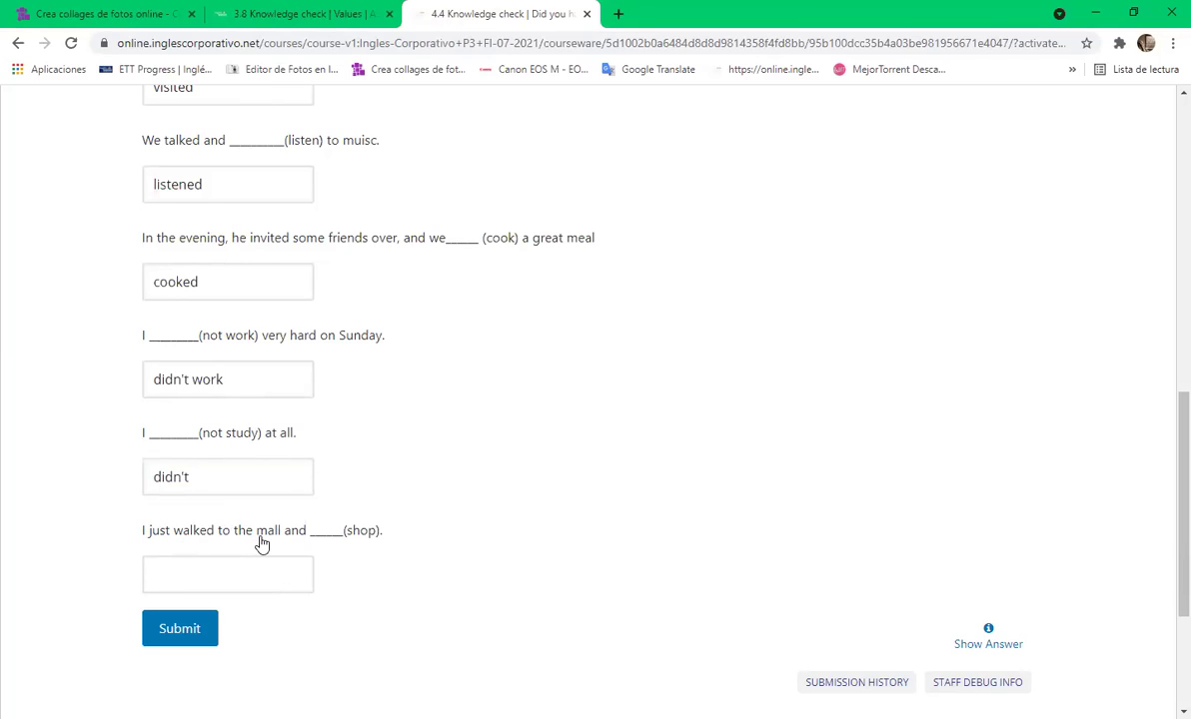
# Fill the mall sentence's blank with "shoped" and submit the knowledge check
pyautogui.click(236, 567)
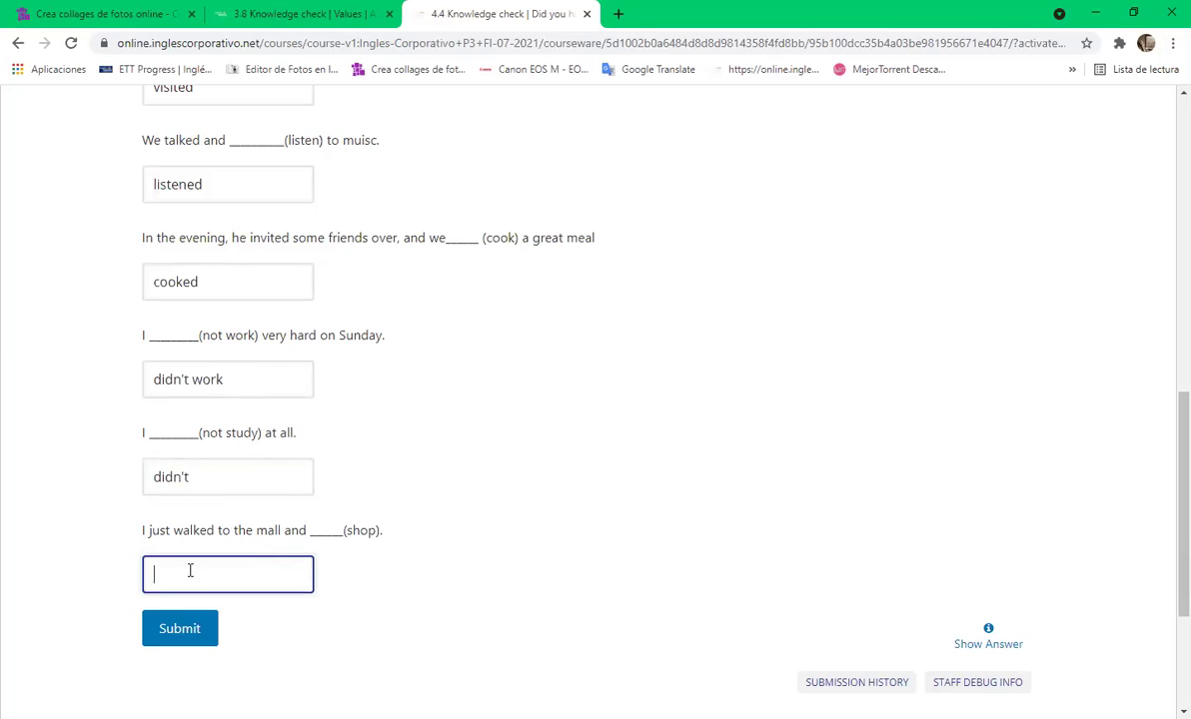
pyautogui.write('sh')
pyautogui.write('oppe')
pyautogui.press('BackSpace')
pyautogui.press('BackSpace')
pyautogui.write('ed')
pyautogui.click(226, 638)
pyautogui.click(172, 630)
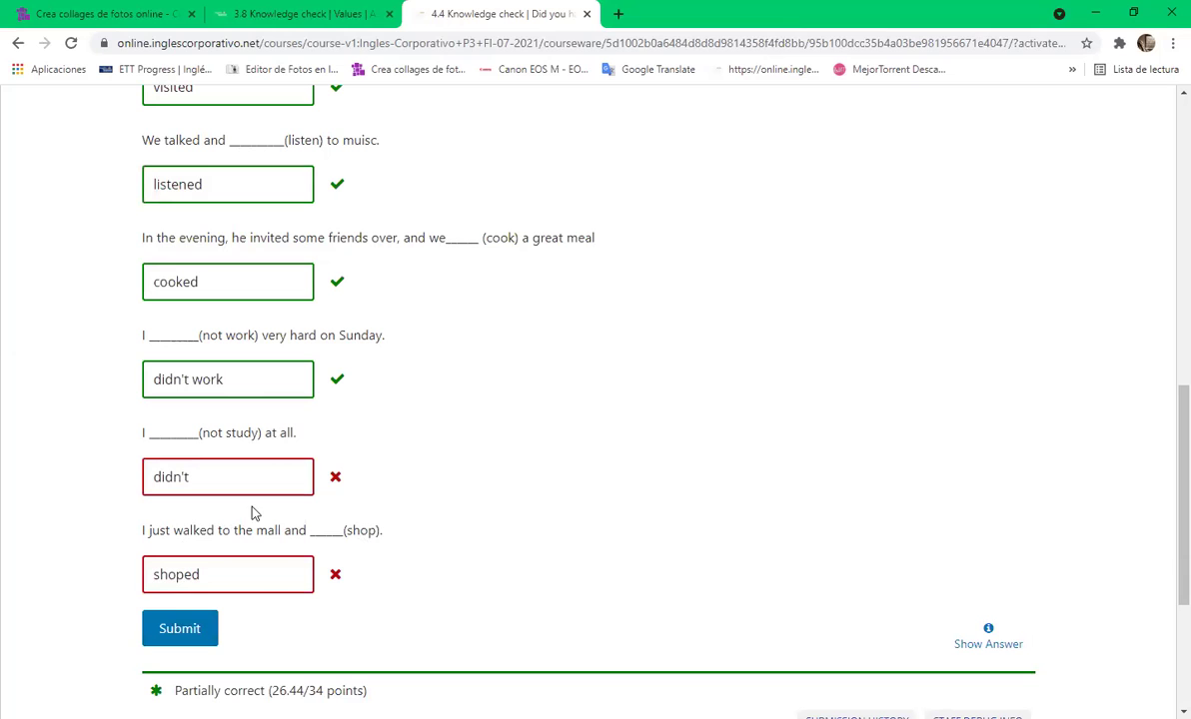
# Correct the spelling of the mall sentence's answer to "shopped"
pyautogui.scroll(4, 262, 491)
pyautogui.scroll(-5, 263, 492)
pyautogui.click(182, 490)
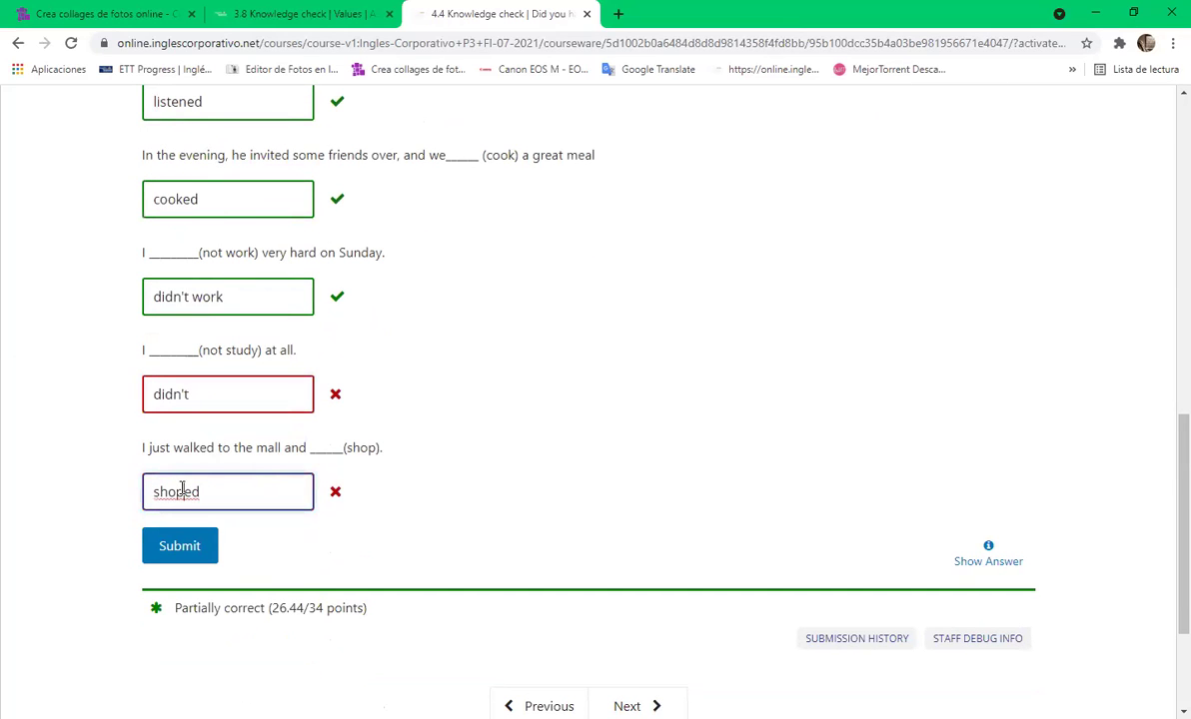
pyautogui.write('p')
# Complete the study sentence's answer as "didn't study" and resubmit the knowledge check
pyautogui.click(196, 394)
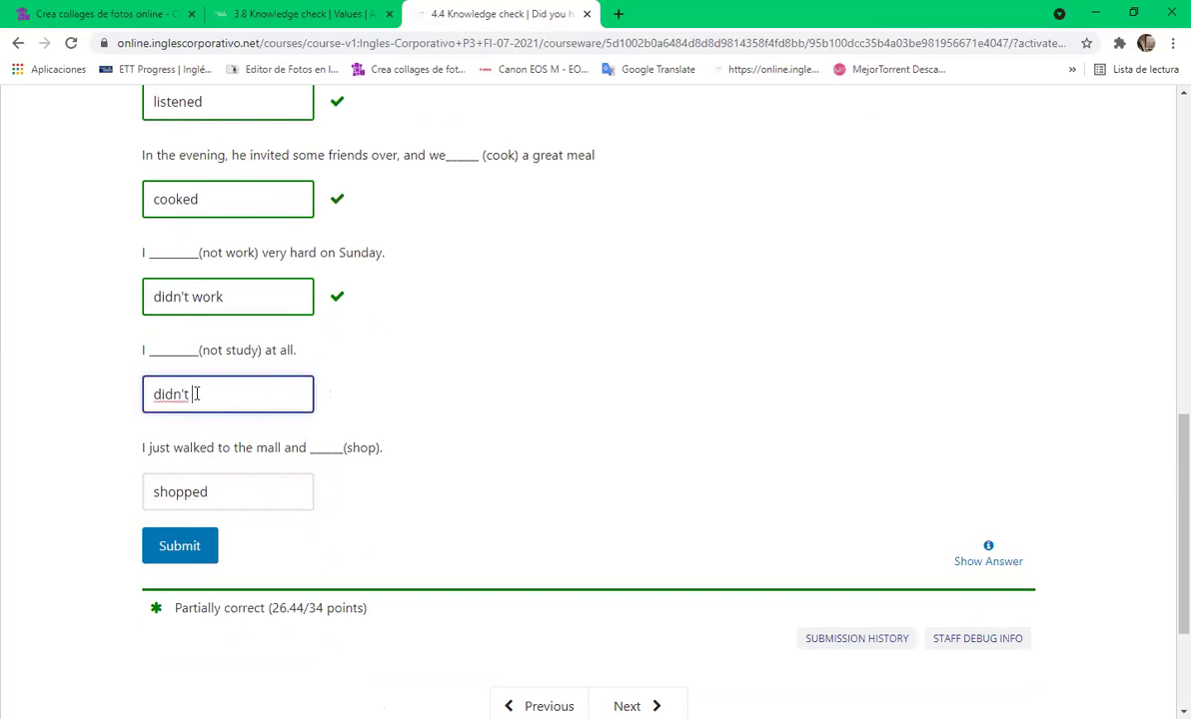
pyautogui.write('study')
pyautogui.click(984, 663)
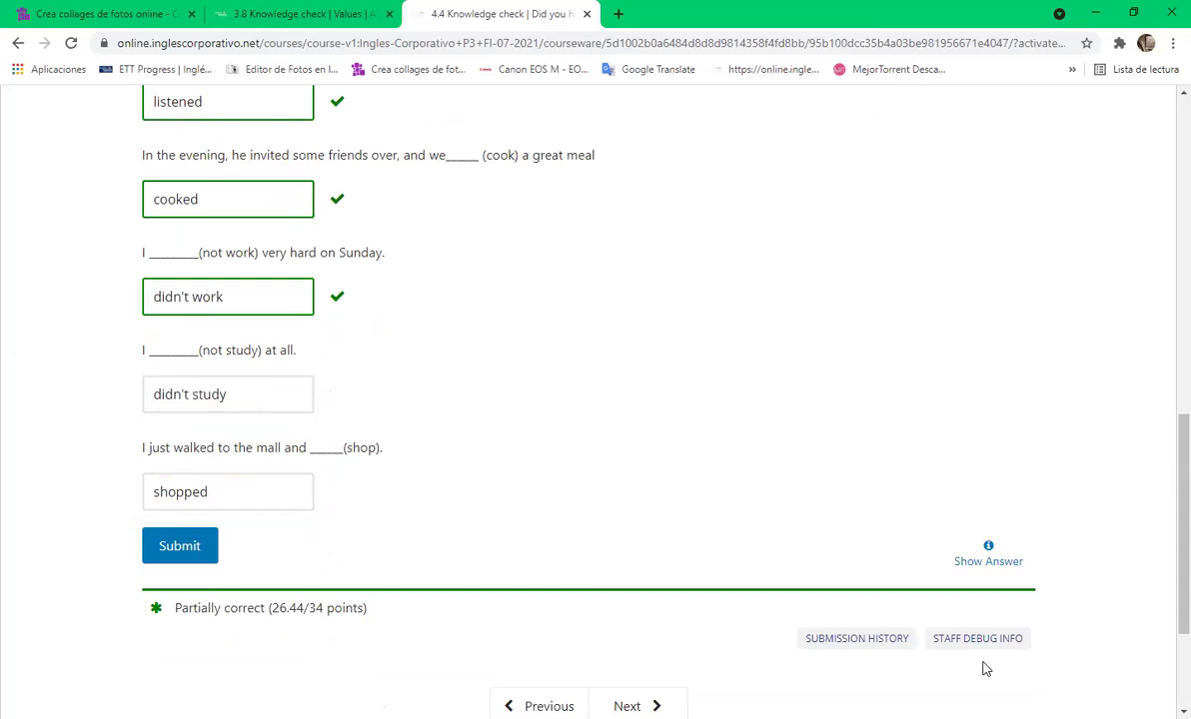
pyautogui.click(176, 547)
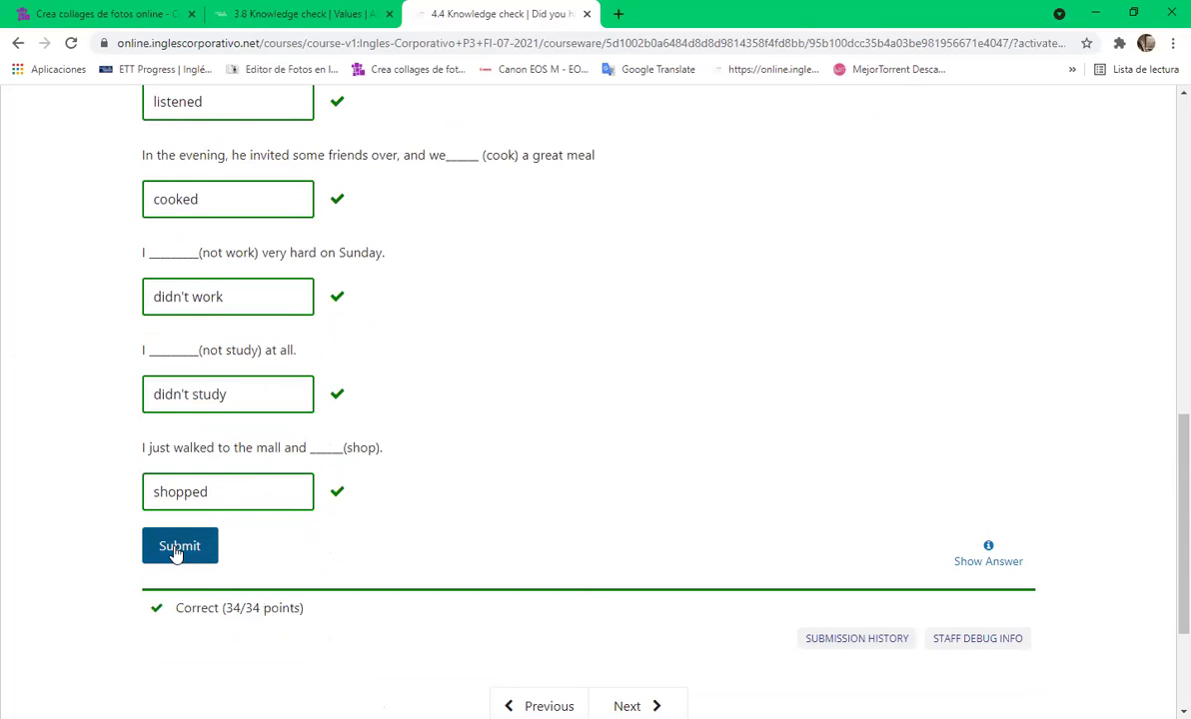
pyautogui.click(176, 550)
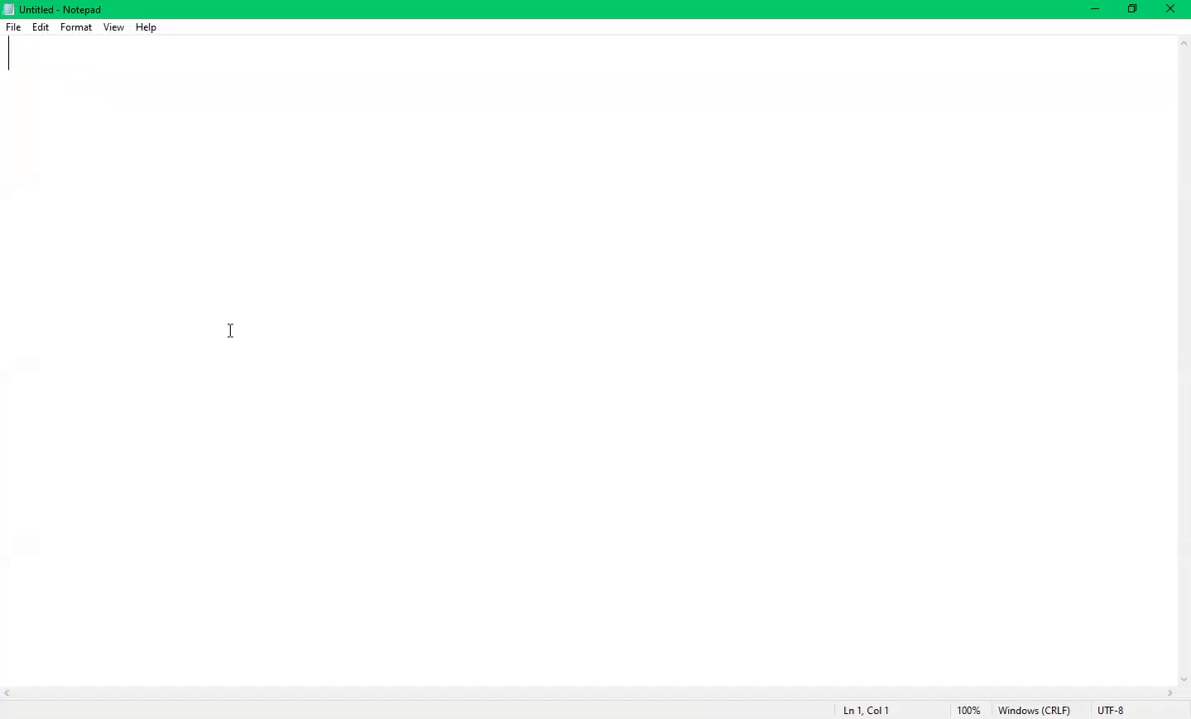
# Write "I drank coffe in the morning" in the empty document, below four blank lines
pyautogui.press('Return')
pyautogui.press('Return')
pyautogui.press('Return')
pyautogui.press('Return')
pyautogui.write('I')
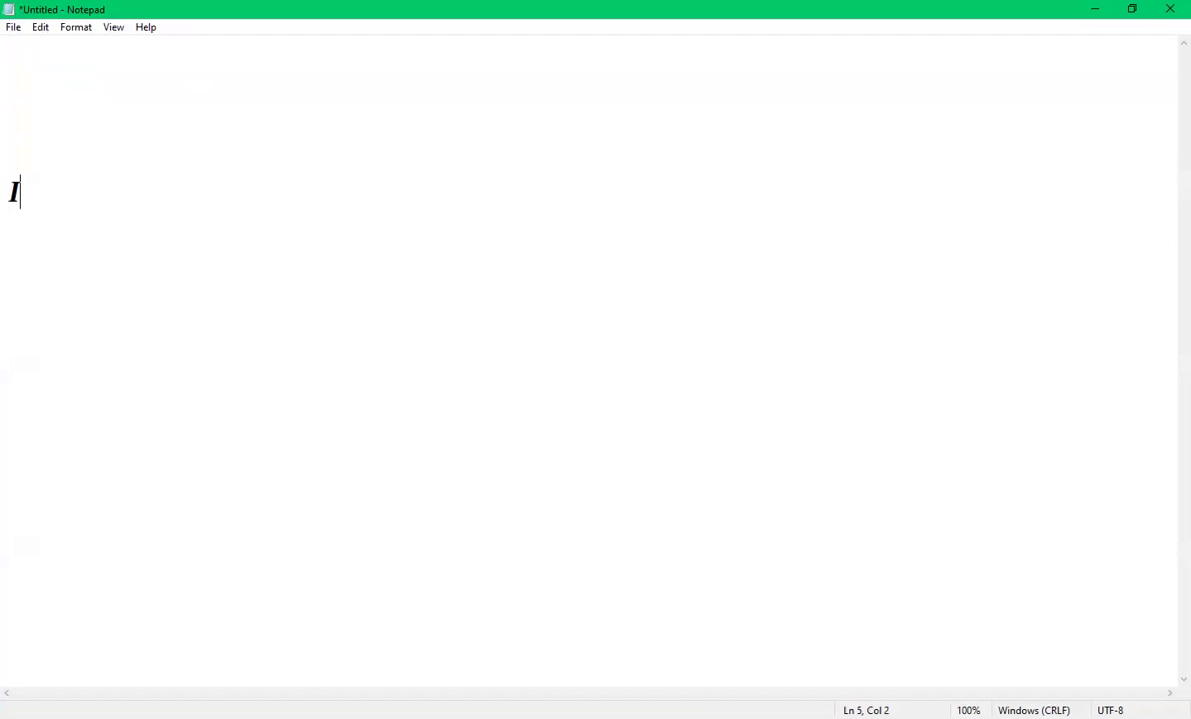
pyautogui.write(' drank c')
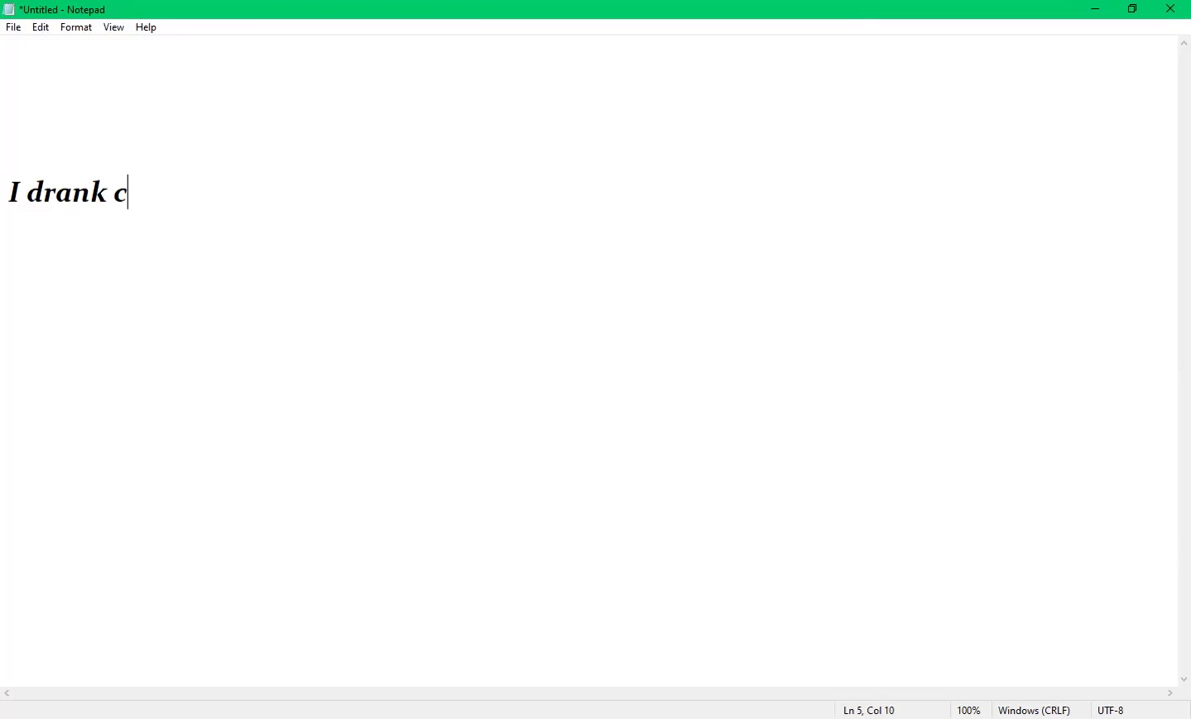
pyautogui.write('offe in the morning')
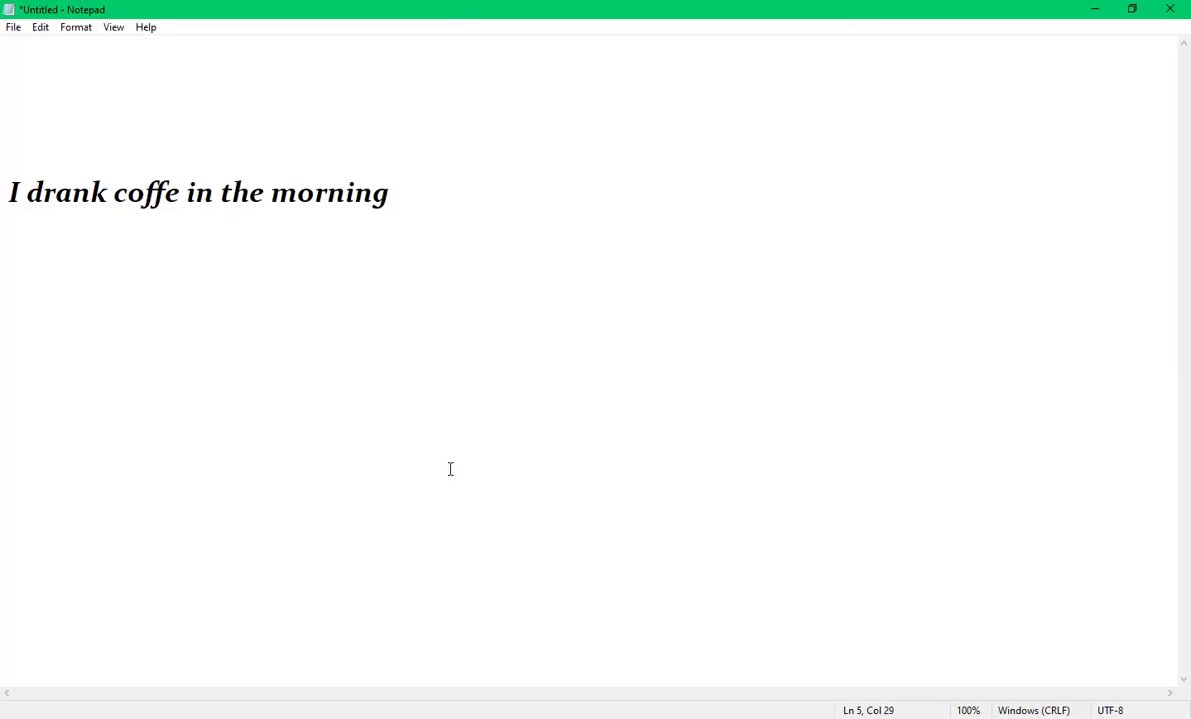
# Insert two lines above the coffee sentence and write the question "What did drink in the mornin" on the first of them
pyautogui.click(12, 193)
pyautogui.press('Return')
pyautogui.press('Return')
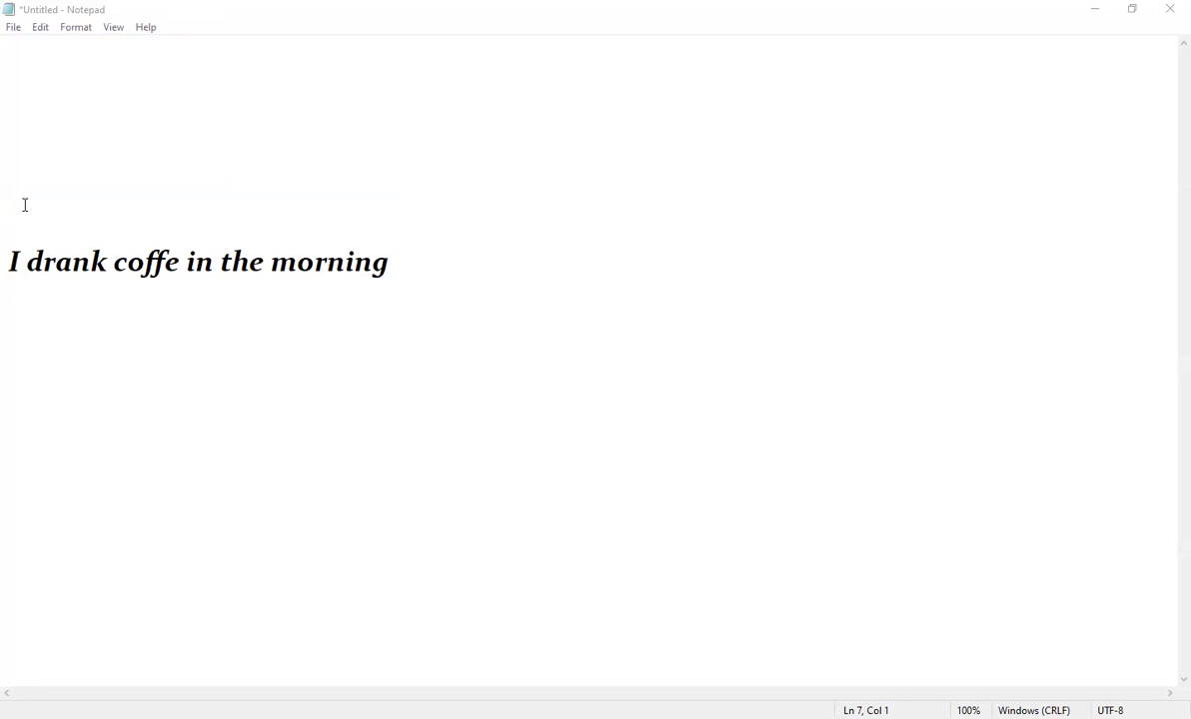
pyautogui.click(189, 178)
pyautogui.write('W')
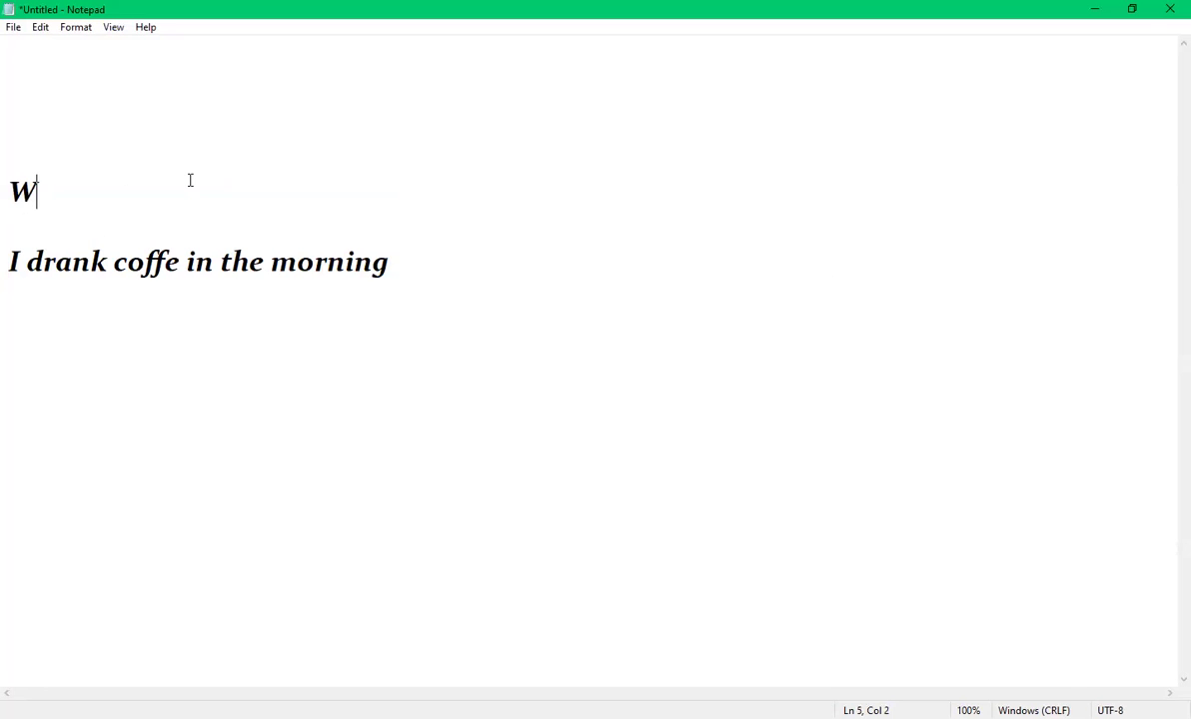
pyautogui.write('hat did ')
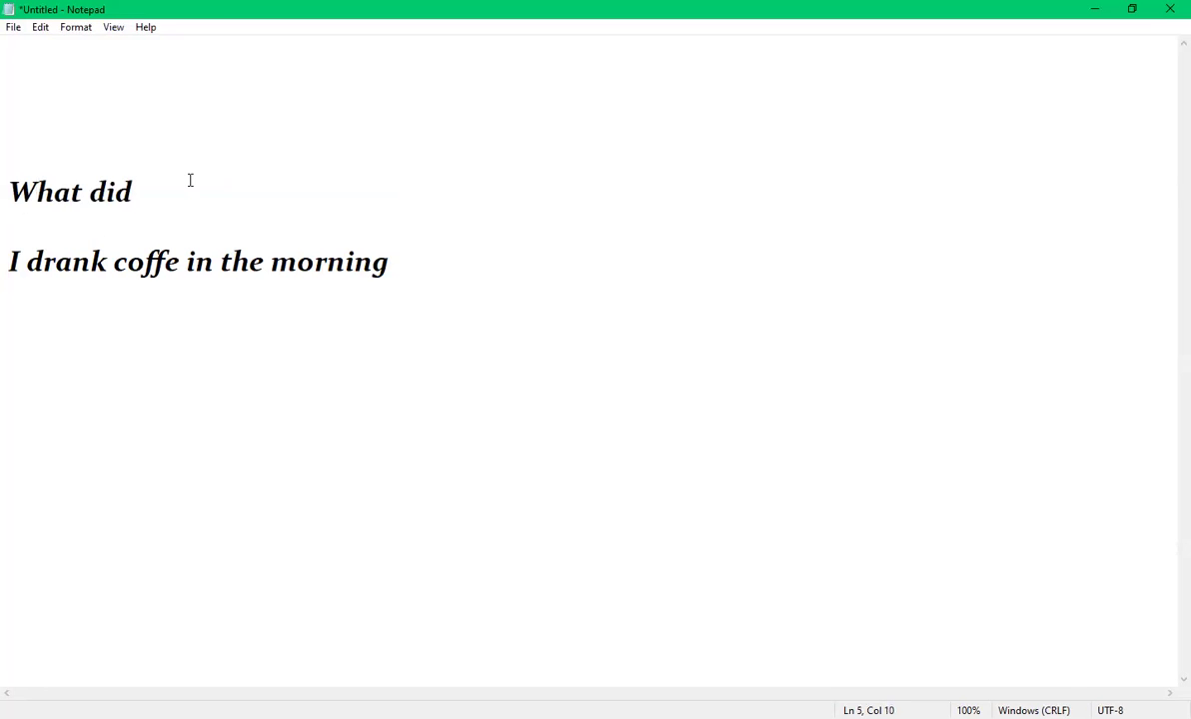
pyautogui.write('y')
pyautogui.press('BackSpace')
pyautogui.write('drink in the morninG')
pyautogui.press('BackSpace')
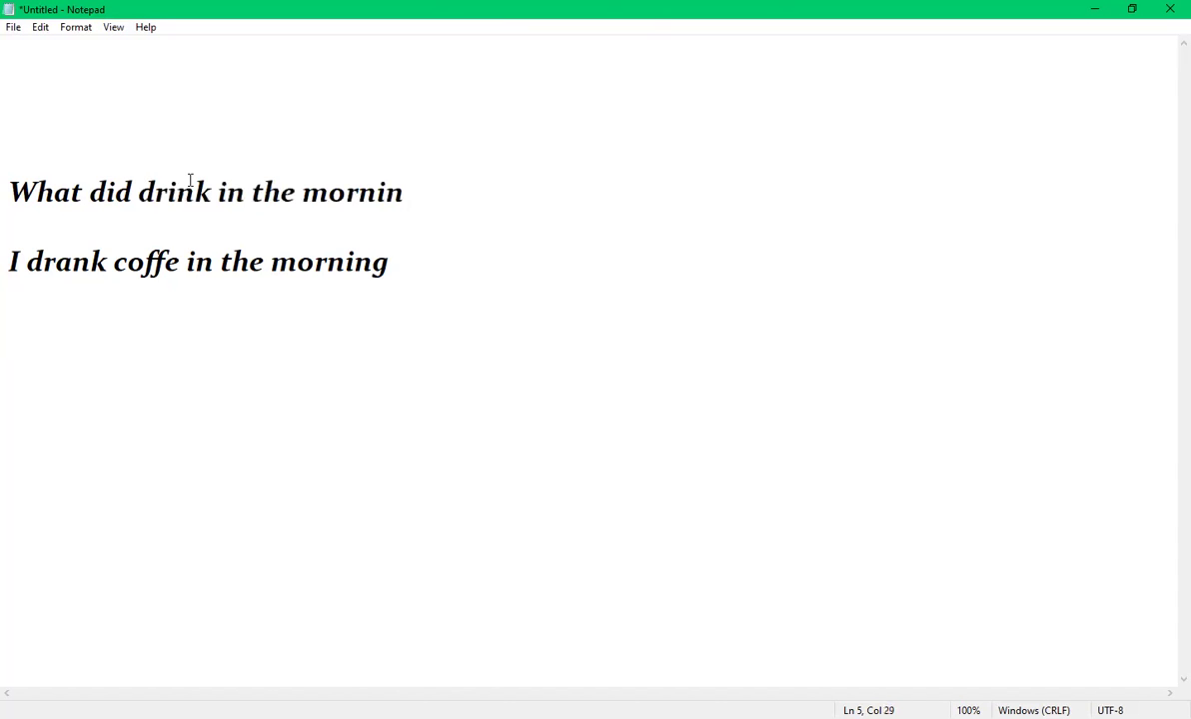